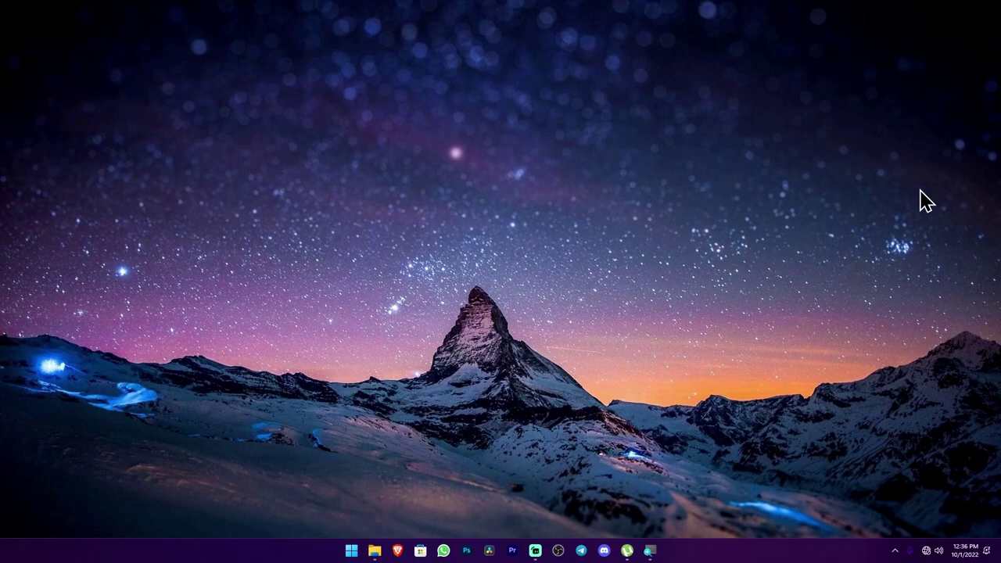
Step: Search the installed apps for "clip" to check for Clipchamp, and close the search without launching anything
{"action": "key", "text": "super"}
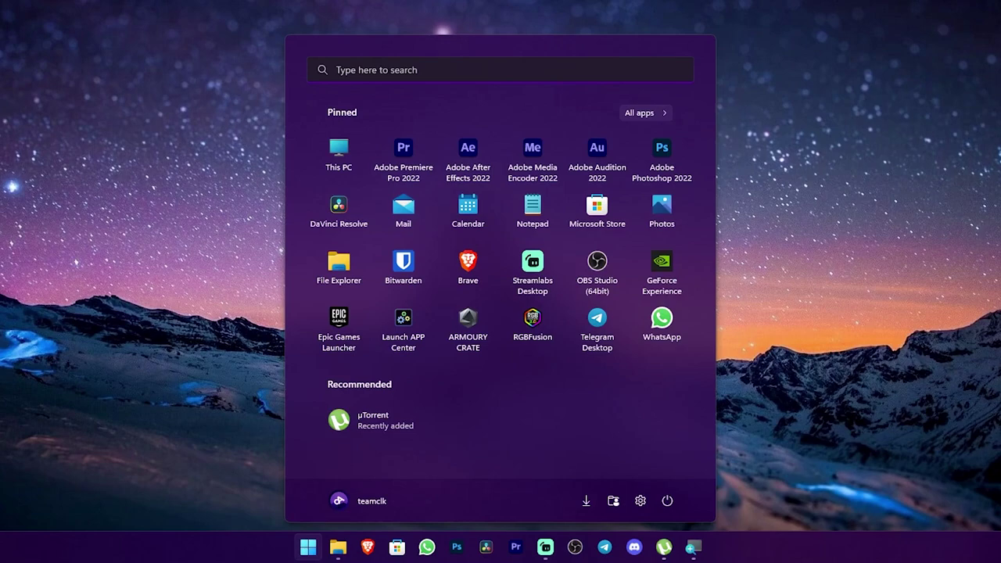
{"action": "type", "text": "clip"}
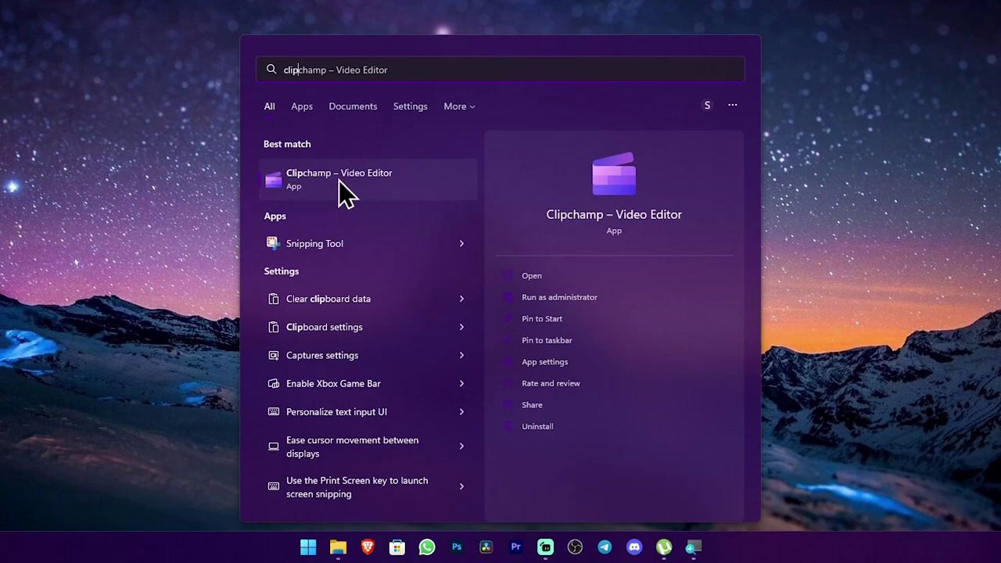
{"action": "key", "text": "Escape"}
{"action": "key", "text": "Escape"}
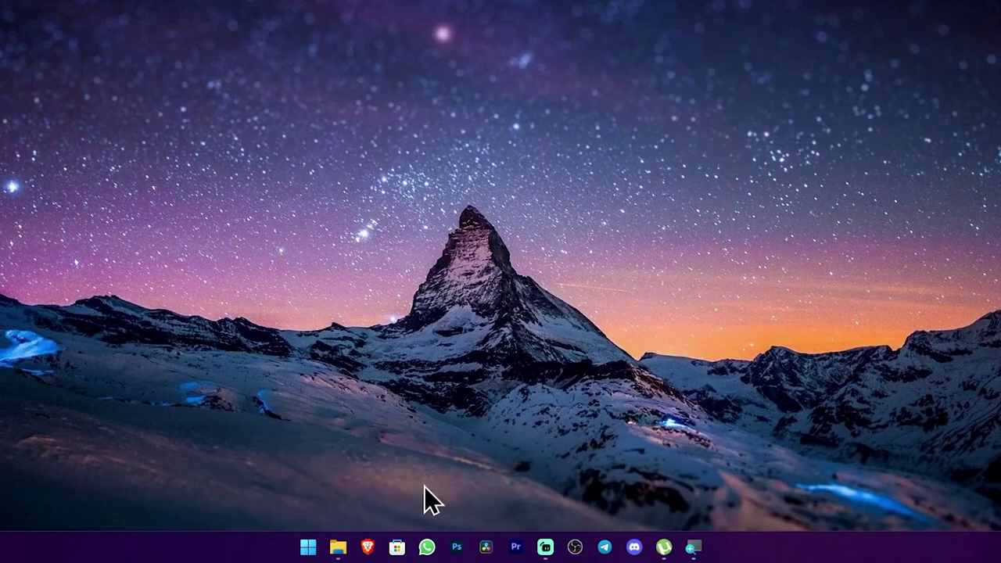
Step: Open Microsoft Store and search it for "clipchamp"
{"action": "left_click", "coordinate": [400, 544]}
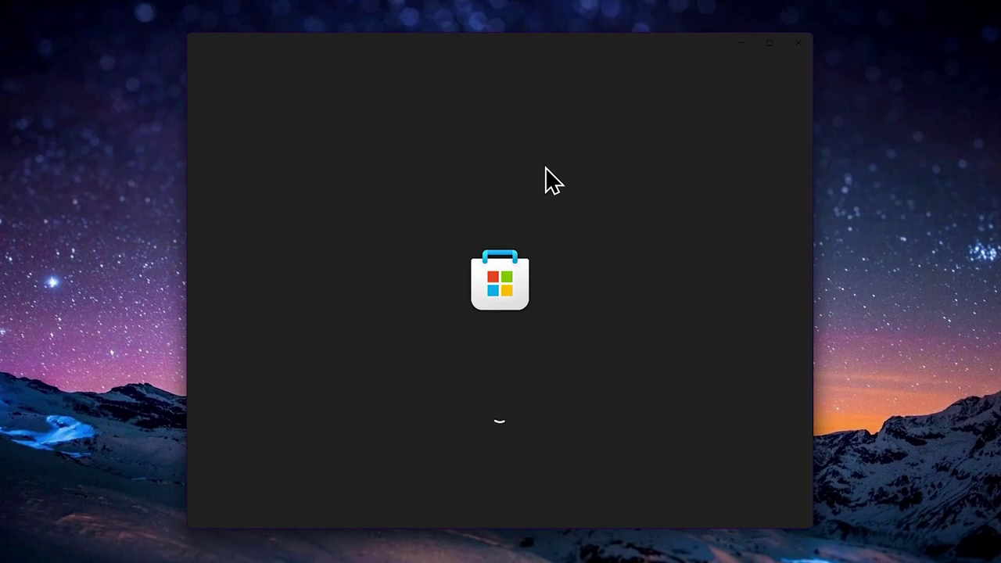
{"action": "left_click", "coordinate": [557, 47]}
{"action": "type", "text": "clipchamp"}
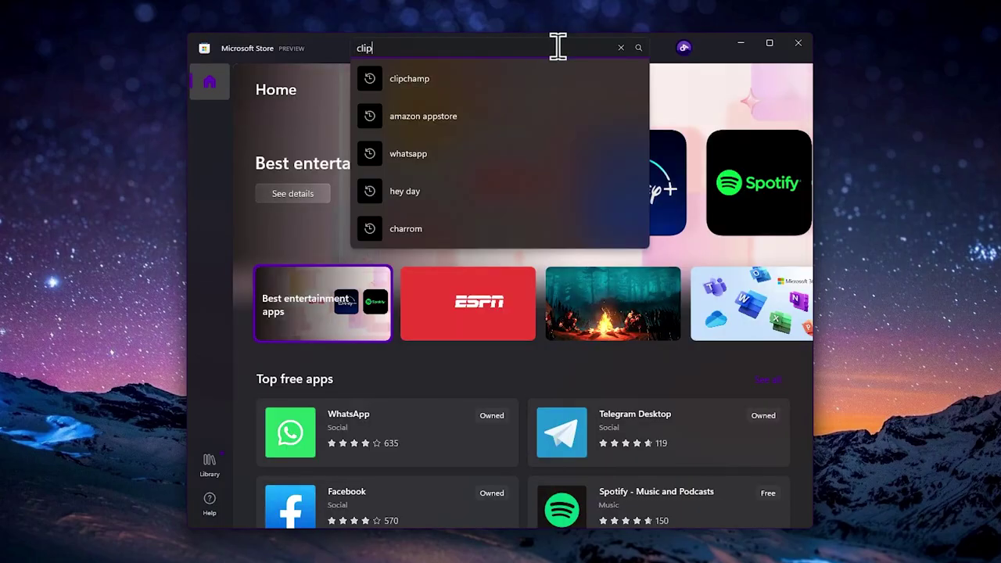
{"action": "key", "text": "Return"}
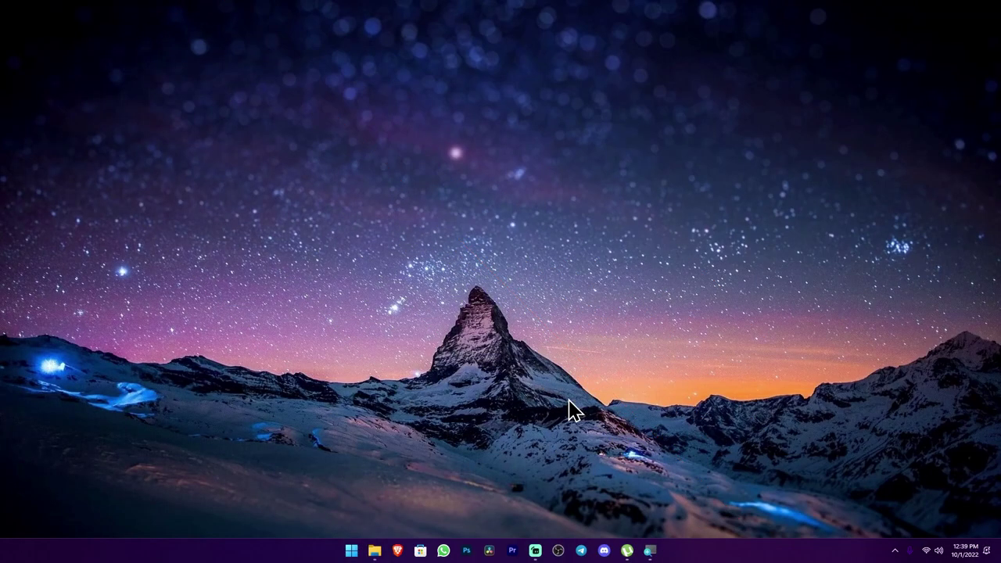
Step: Find Clipchamp – Video Editor among the installed apps and launch it
{"action": "key", "text": "super"}
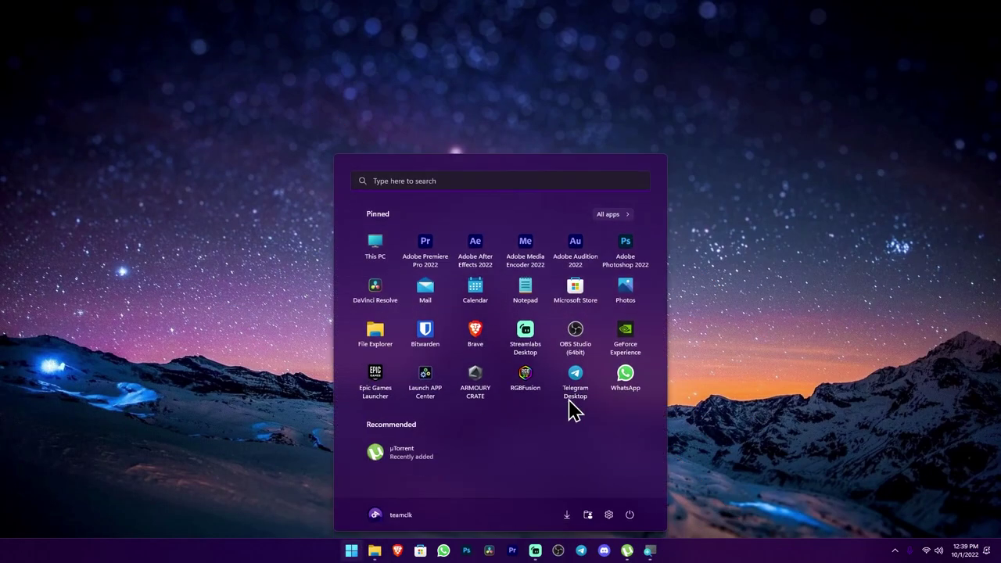
{"action": "type", "text": "clipchamp"}
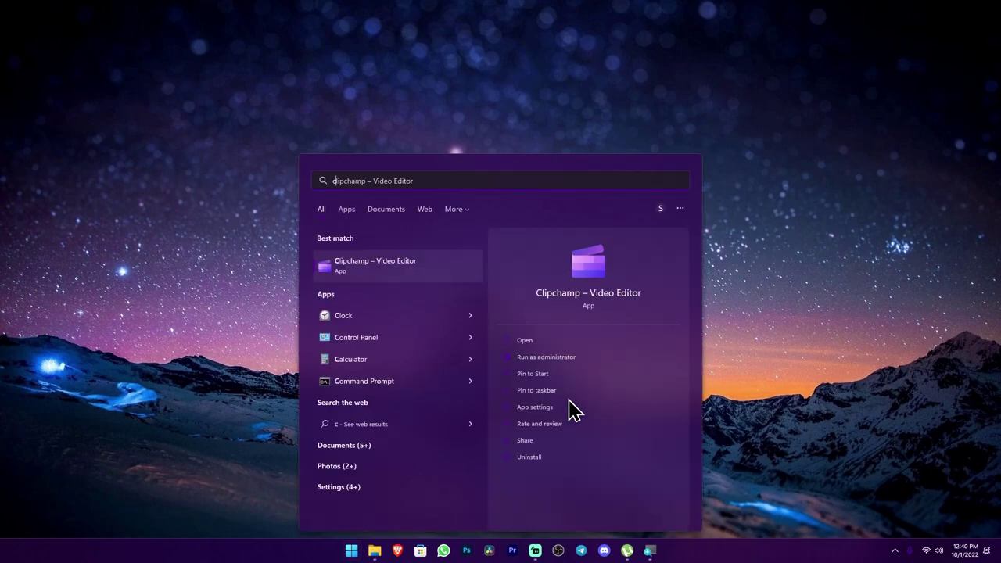
{"action": "key", "text": "Return"}
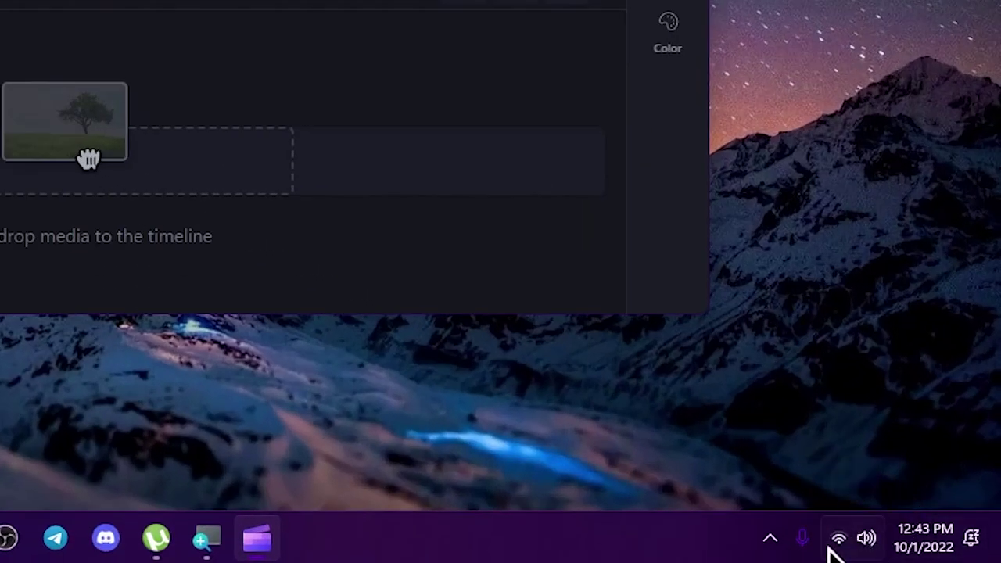
Step: Open the full Windows sound settings and review the available output and microphone input devices
{"action": "left_click", "coordinate": [866, 538]}
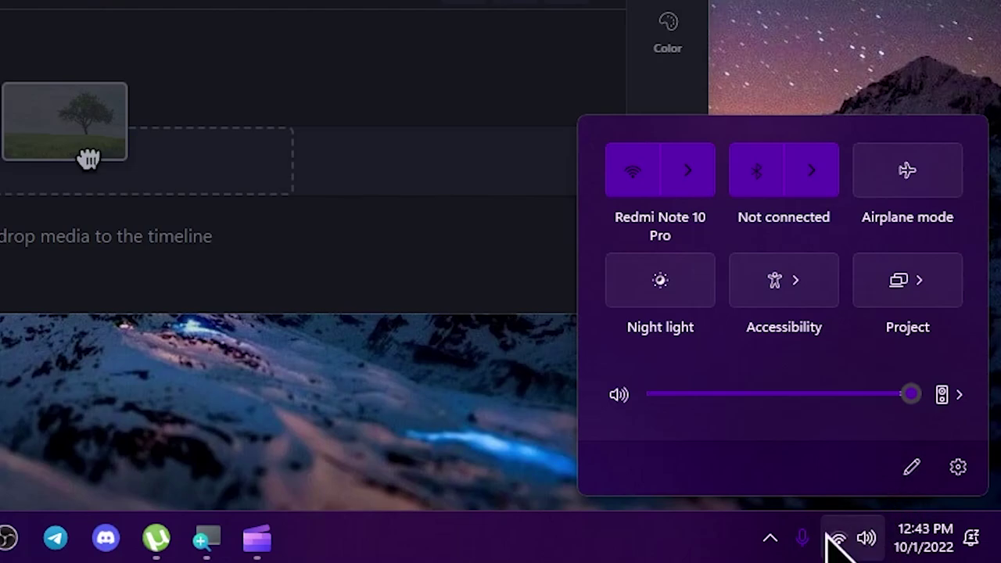
{"action": "left_click", "coordinate": [960, 396]}
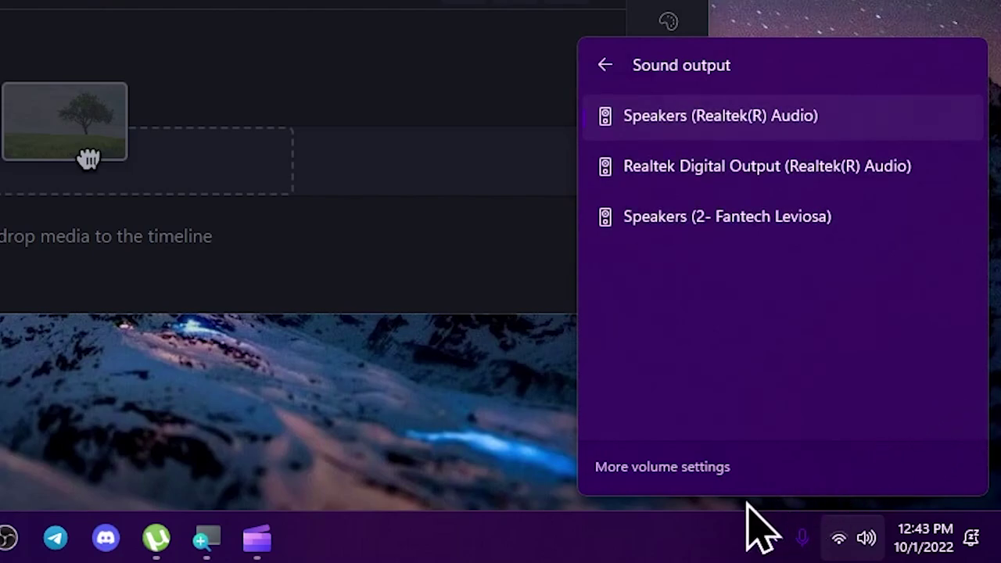
{"action": "left_click", "coordinate": [708, 467]}
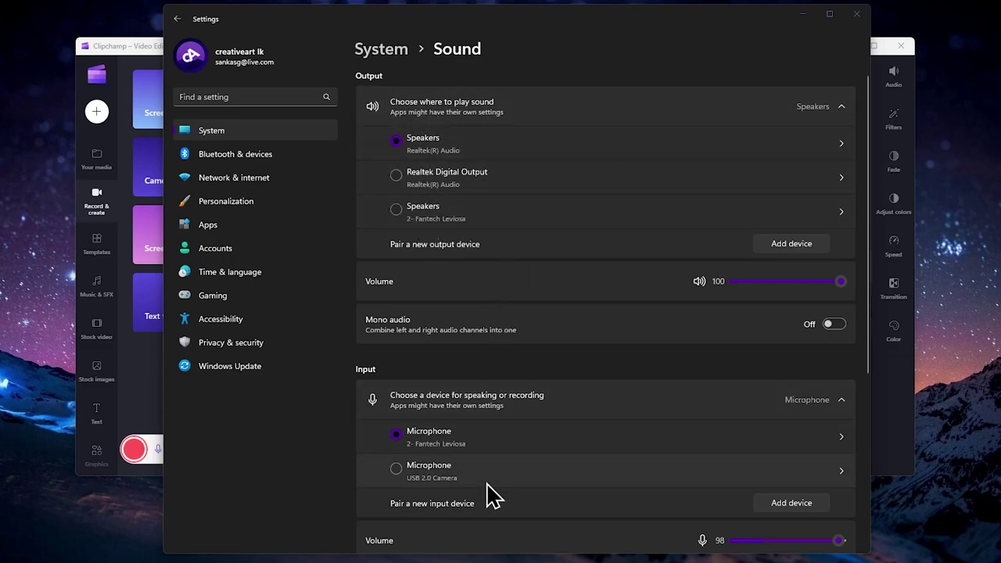
{"action": "scroll", "coordinate": [461, 313], "scroll_direction": "down", "scroll_amount": 2}
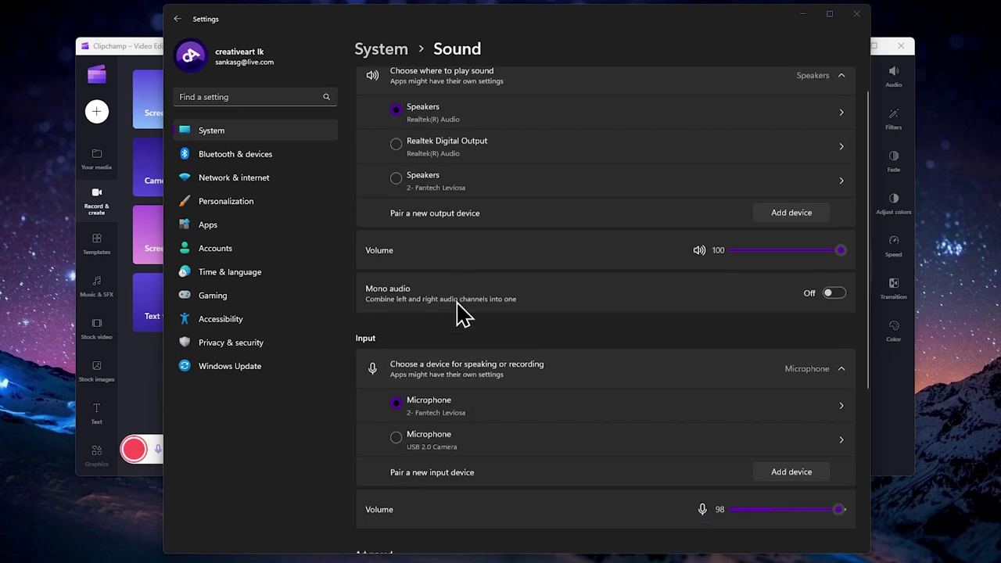
{"action": "scroll", "coordinate": [461, 313], "scroll_direction": "down", "scroll_amount": 3}
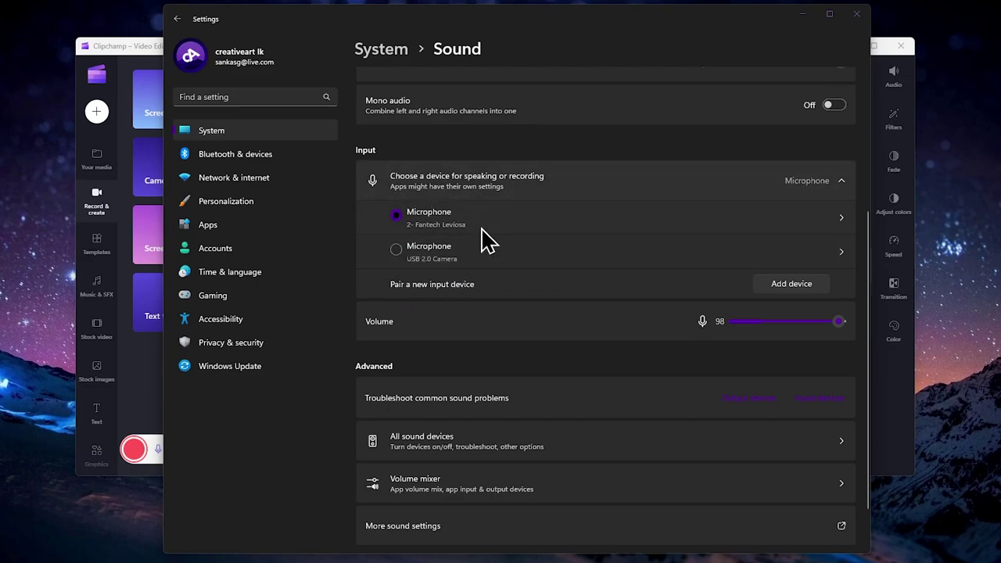
{"action": "scroll", "coordinate": [537, 179], "scroll_direction": "up", "scroll_amount": 3}
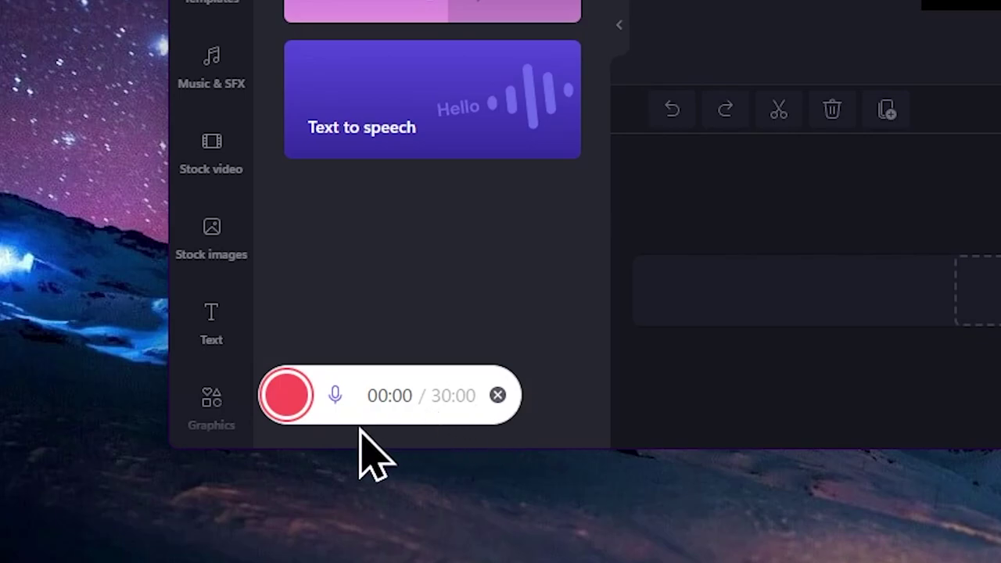
Step: Start a screen recording in Clipchamp and compare the window, tab and entire screen sharing options
{"action": "left_click", "coordinate": [284, 398]}
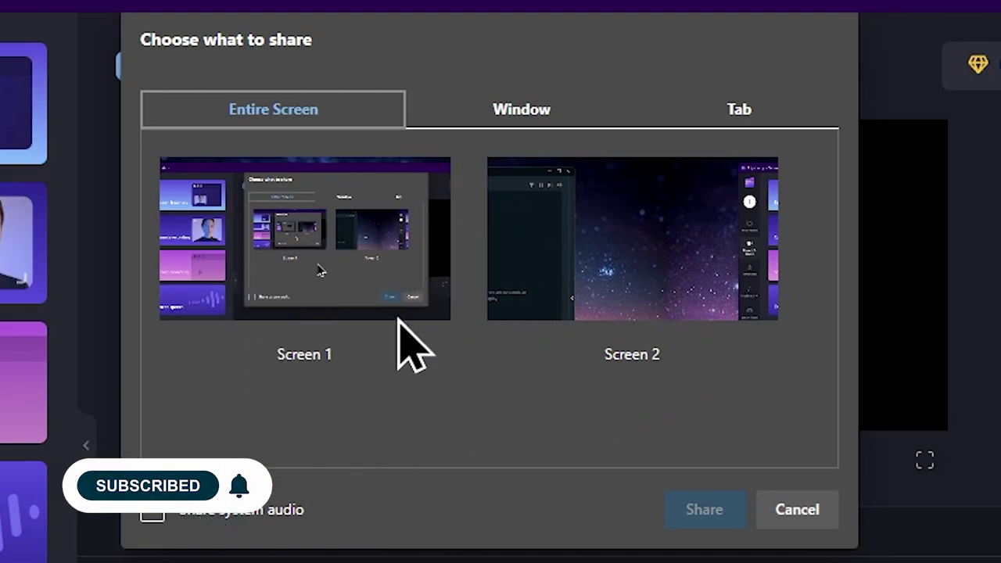
{"action": "left_click", "coordinate": [530, 112]}
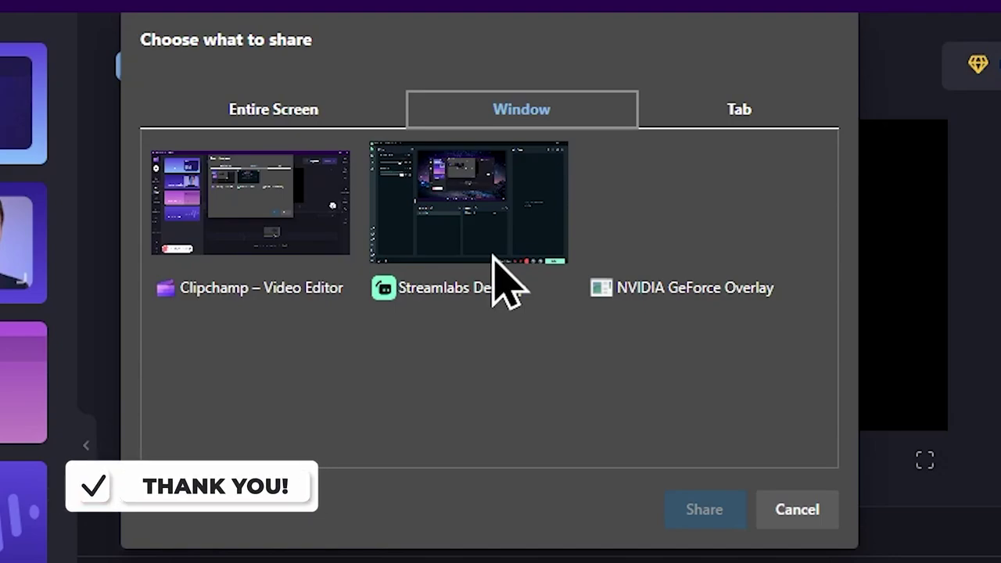
{"action": "left_click", "coordinate": [740, 107]}
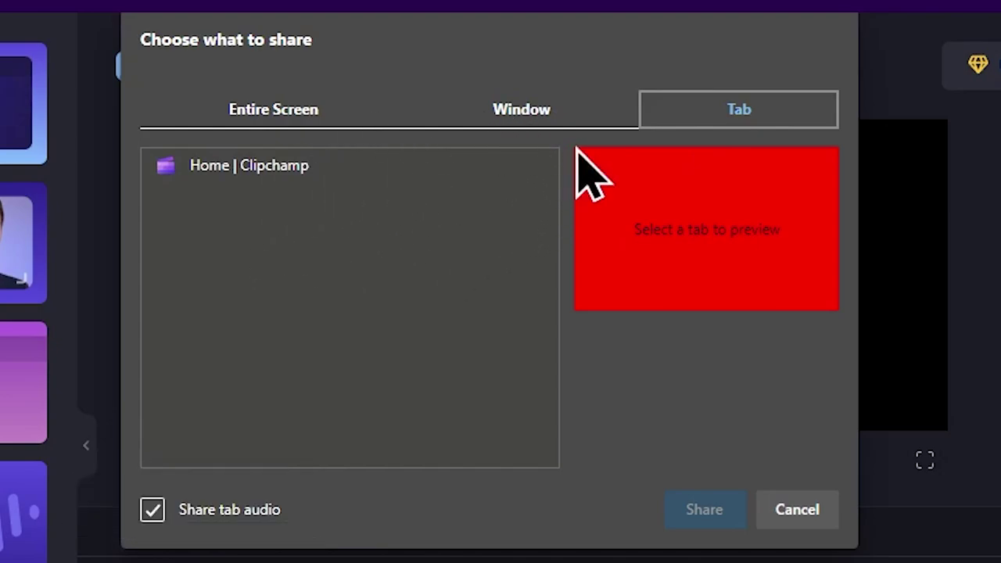
{"action": "left_click", "coordinate": [309, 113]}
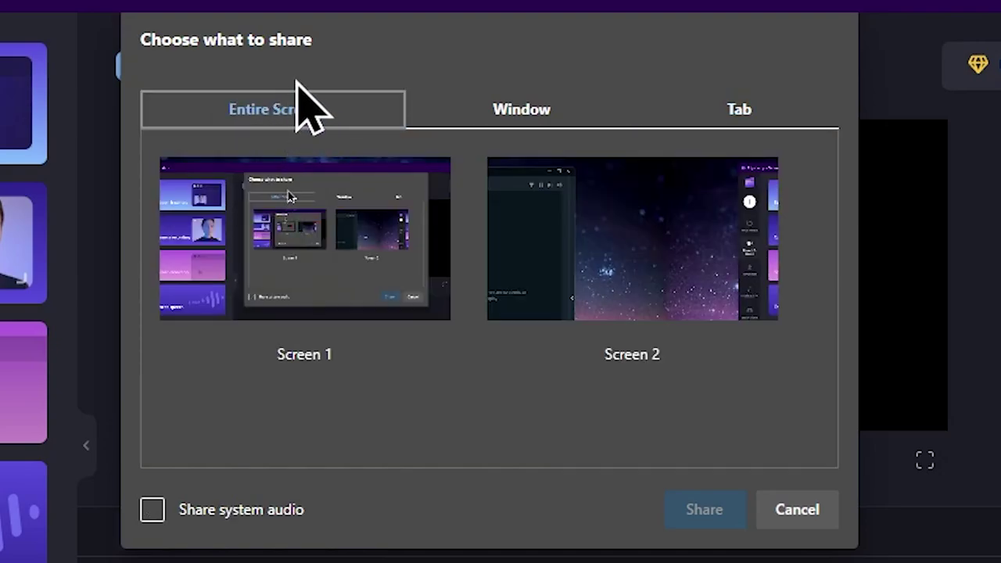
Step: Share the entire Screen 1 with system audio included to begin the recording
{"action": "left_click", "coordinate": [361, 251]}
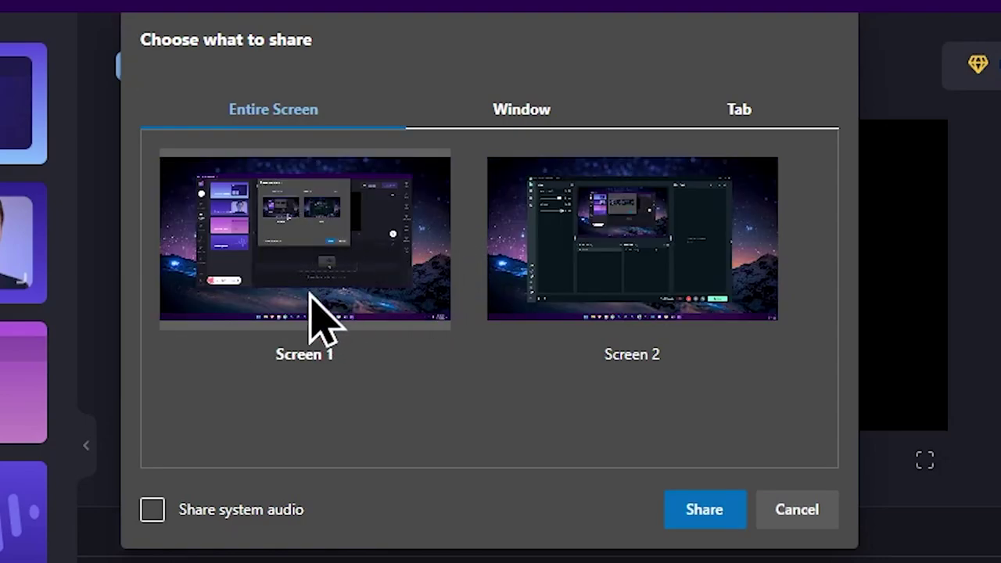
{"action": "left_click", "coordinate": [153, 513]}
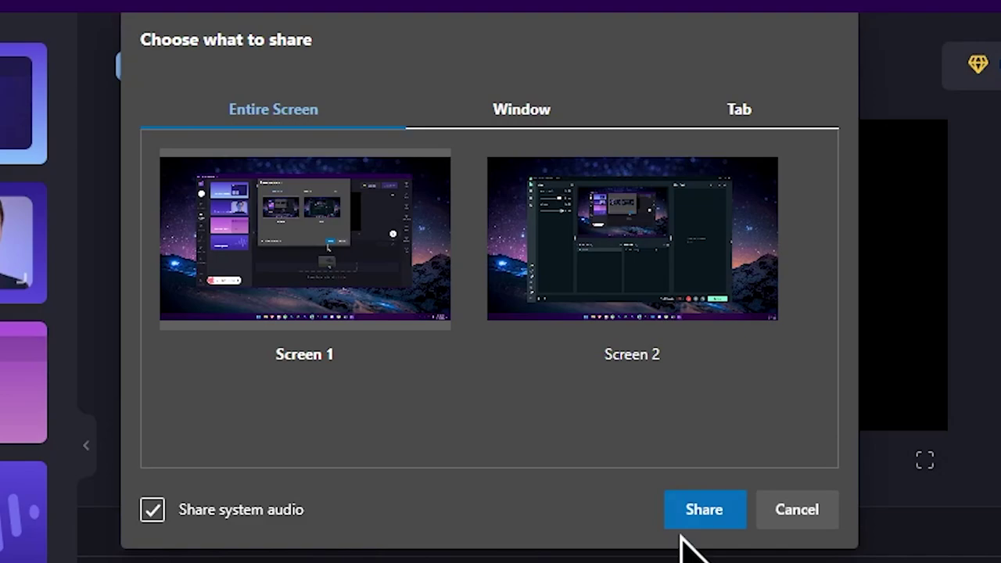
{"action": "left_click", "coordinate": [708, 517]}
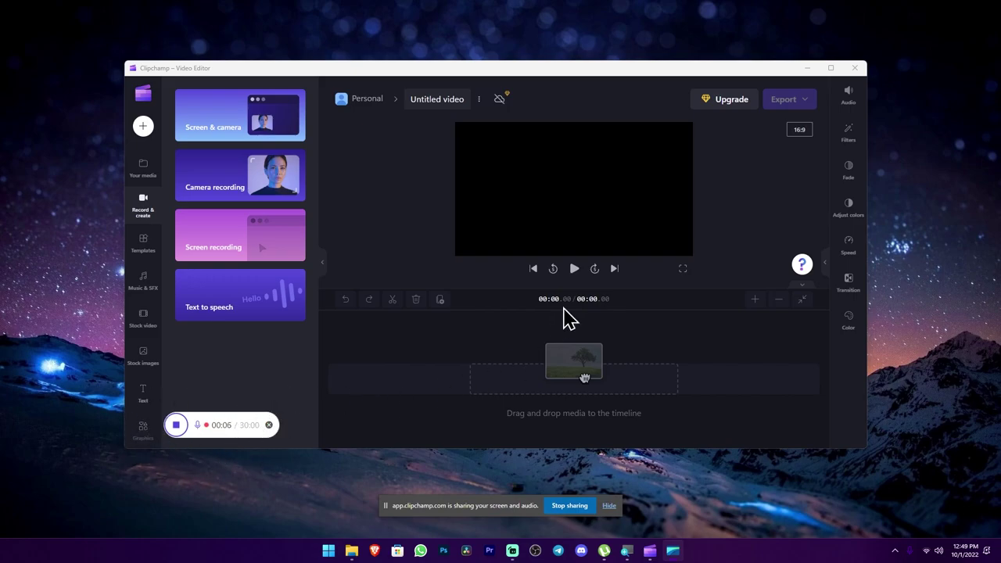
Step: Minimize the Clipchamp window and hide the screen-sharing notice
{"action": "left_click", "coordinate": [806, 69]}
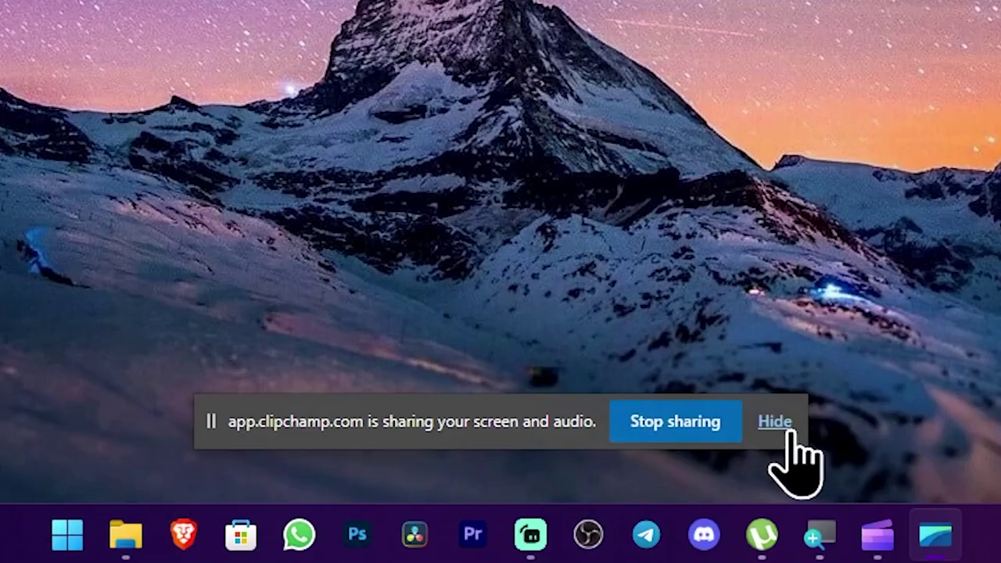
{"action": "left_click", "coordinate": [788, 431]}
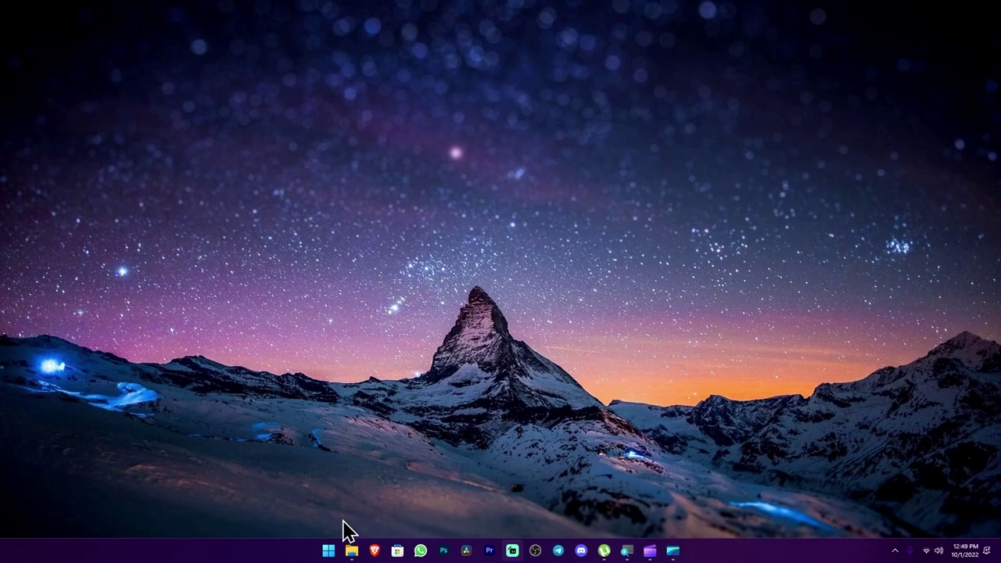
Step: While recording, open This PC, visit the Editing Media (E:) drive, go back, and close the File Explorer window
{"action": "left_click", "coordinate": [328, 550]}
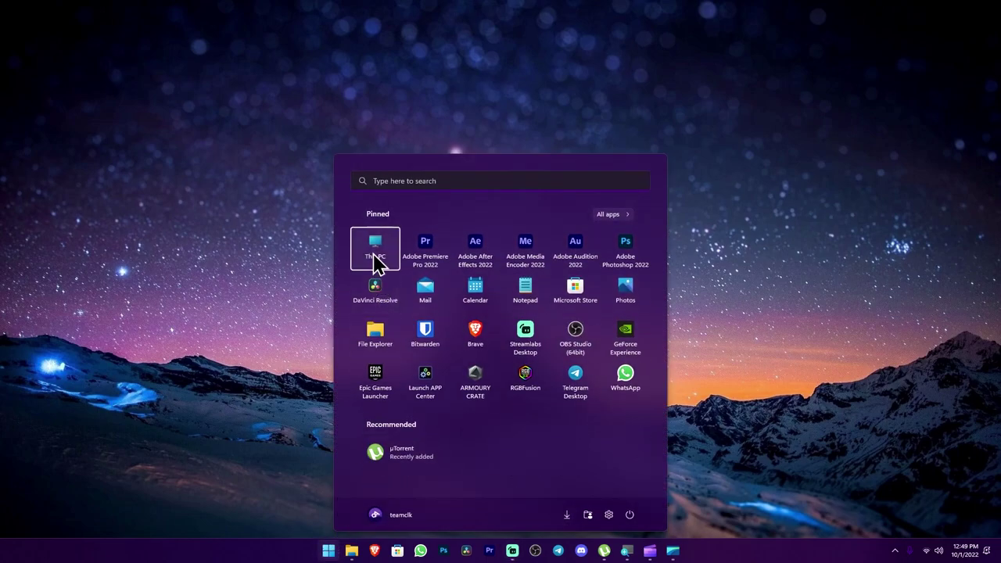
{"action": "left_click", "coordinate": [374, 254]}
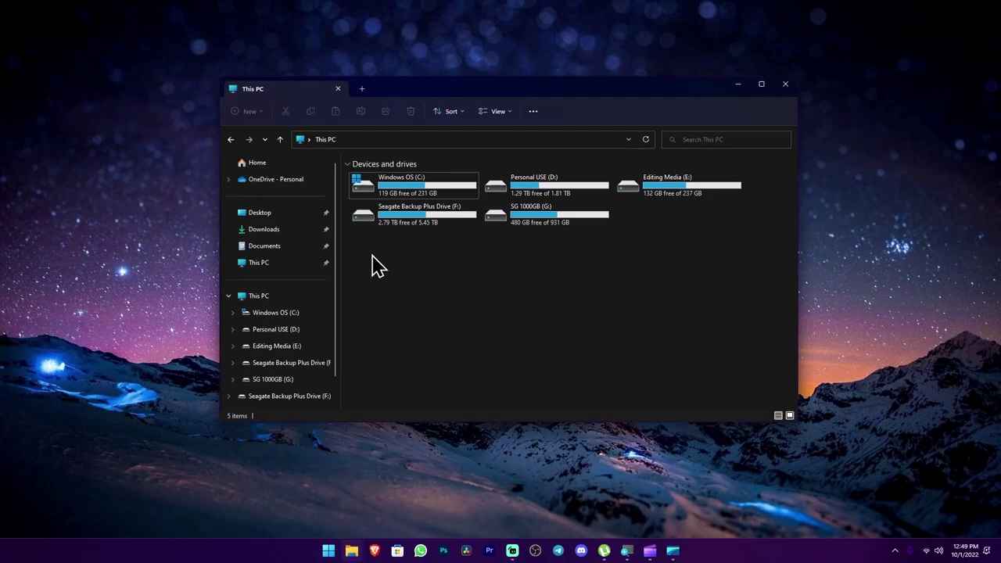
{"action": "double_click", "coordinate": [689, 200]}
{"action": "key", "text": "alt+Left"}
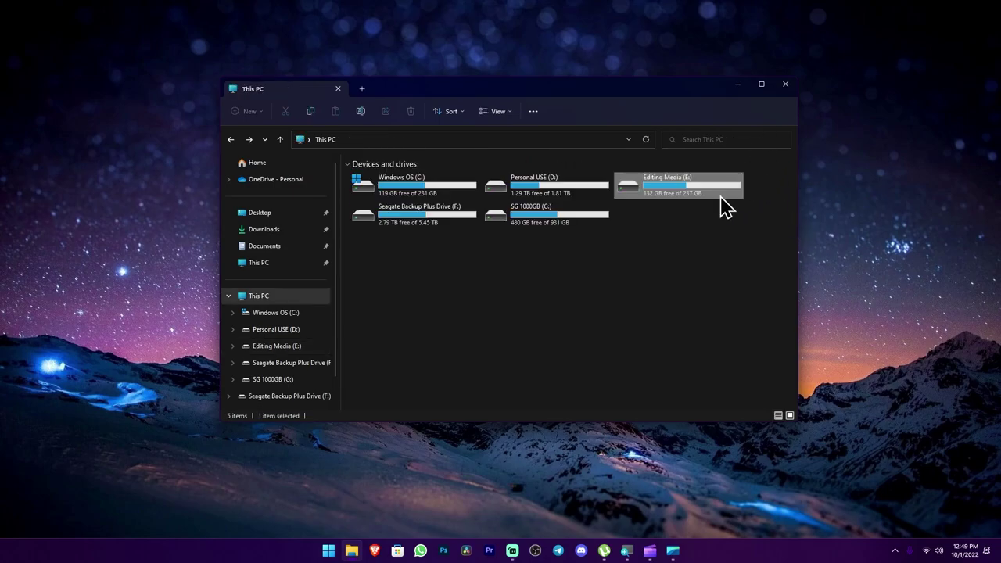
{"action": "key", "text": "alt+Left"}
{"action": "left_click", "coordinate": [785, 84]}
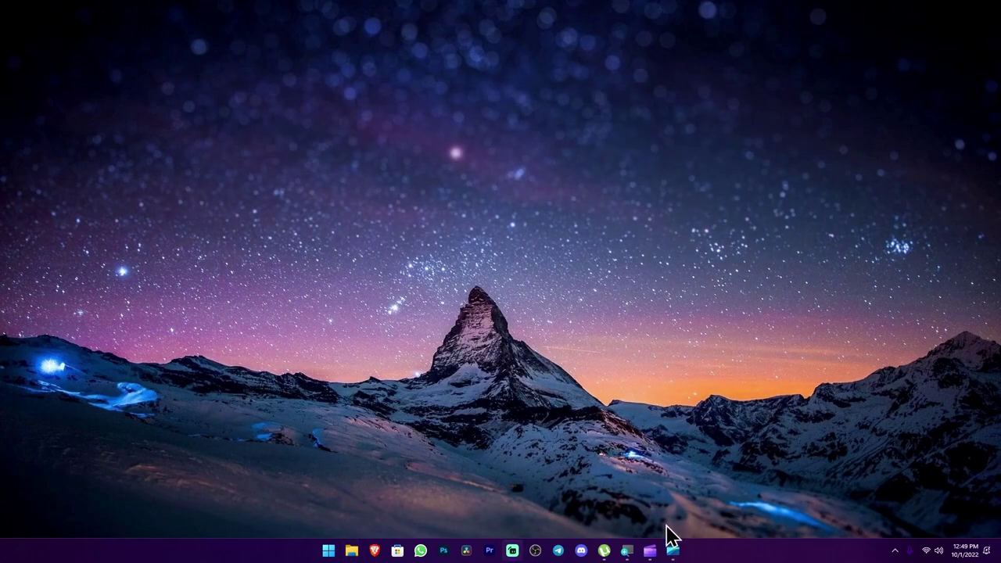
Step: Return to Clipchamp, stop the screen recording, and save it for editing
{"action": "left_click", "coordinate": [674, 552]}
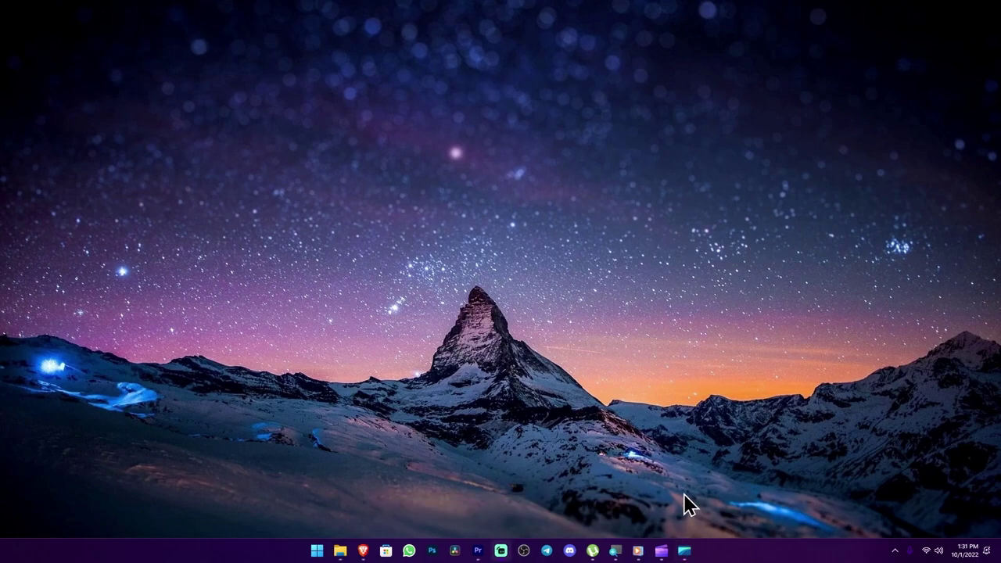
{"action": "left_click", "coordinate": [662, 551]}
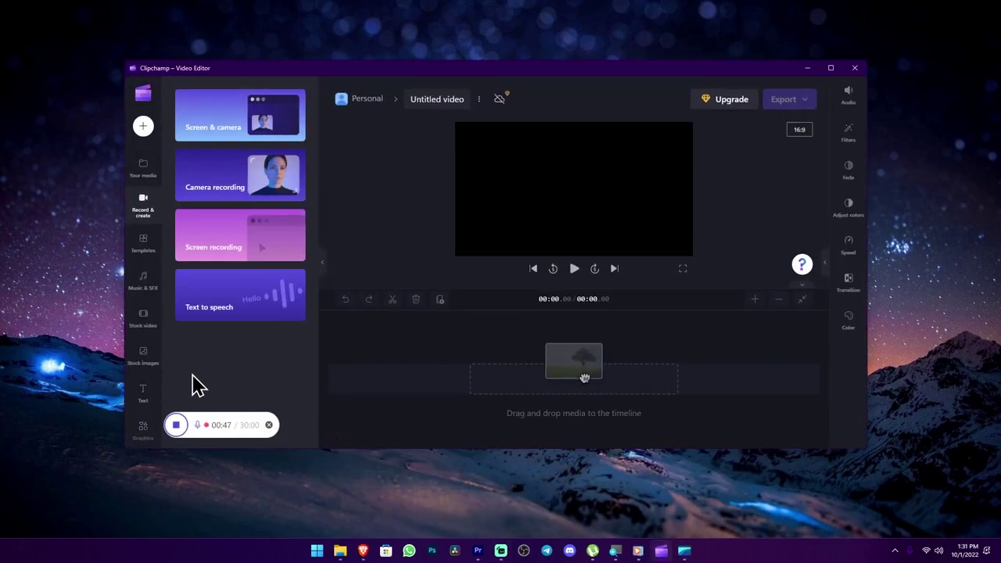
{"action": "left_click", "coordinate": [175, 425]}
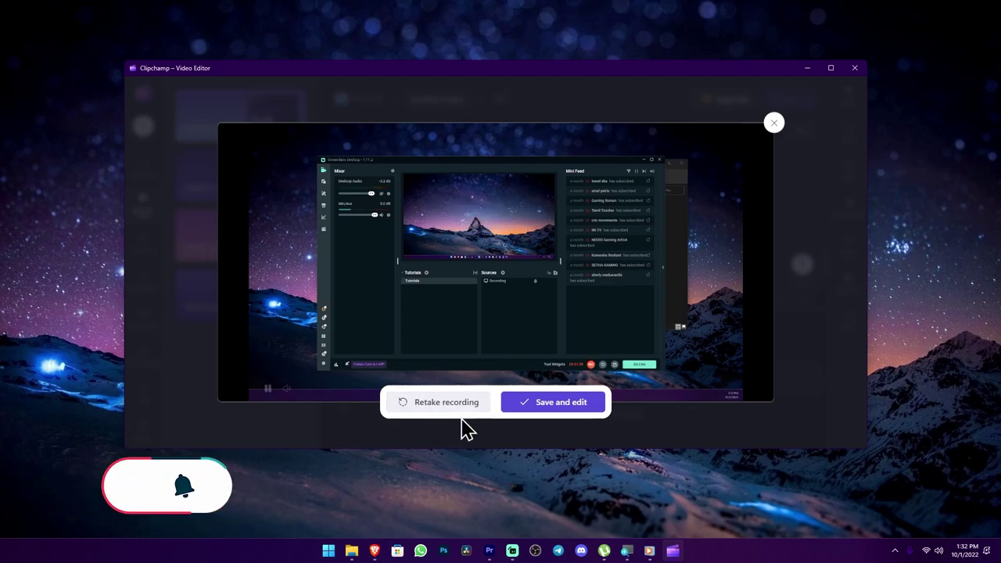
{"action": "left_click", "coordinate": [555, 402]}
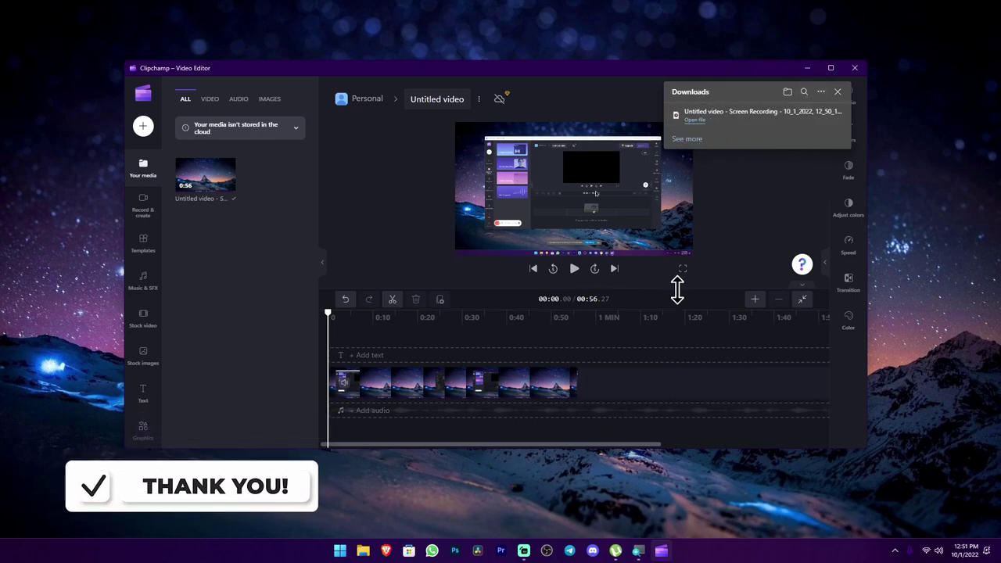
{"action": "left_click_drag", "start_coordinate": [557, 400], "coordinate": [527, 395]}
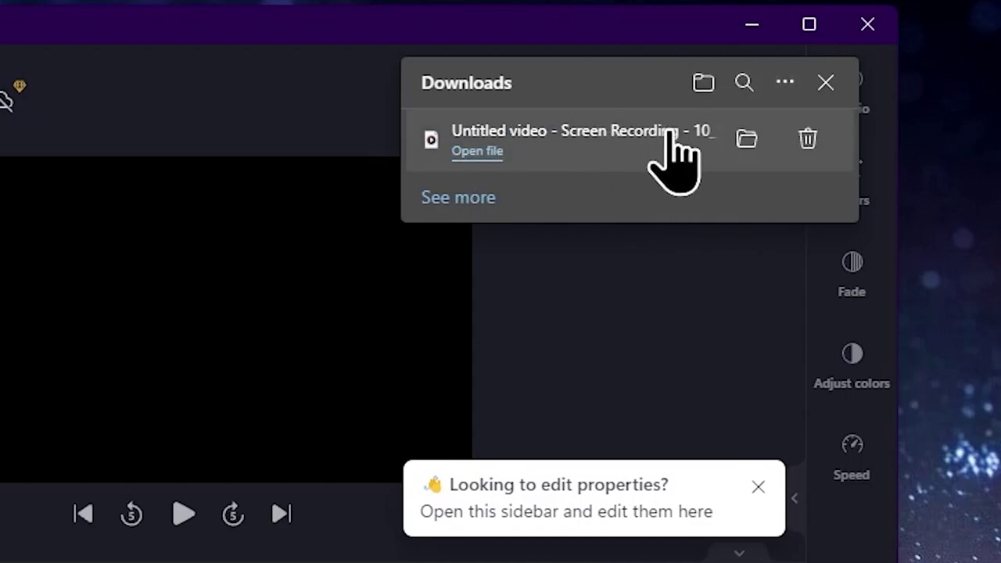
Step: Show the downloaded screen recording file in its folder
{"action": "left_click", "coordinate": [739, 138]}
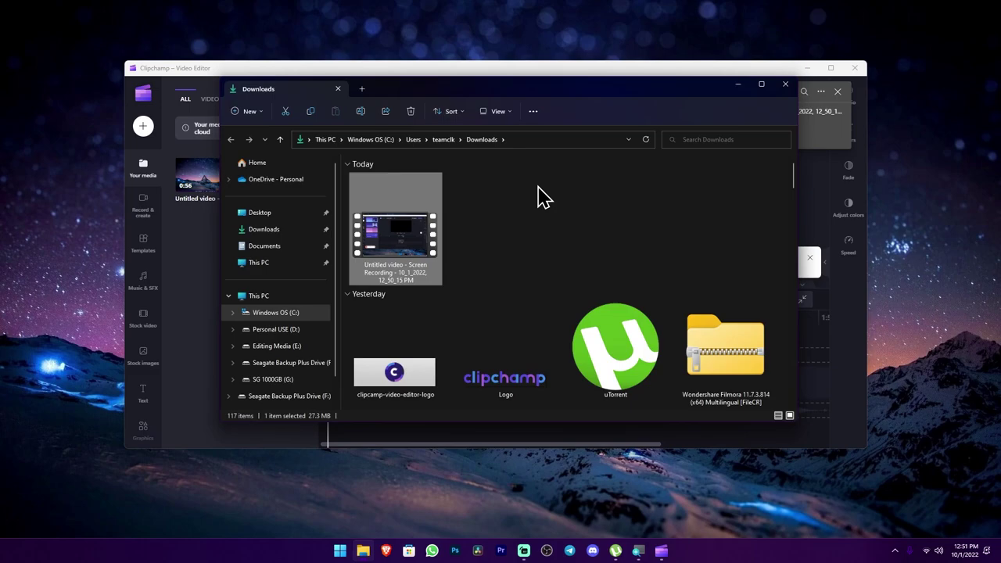
{"action": "left_click_drag", "start_coordinate": [542, 226], "coordinate": [426, 258]}
{"action": "left_click", "coordinate": [341, 552]}
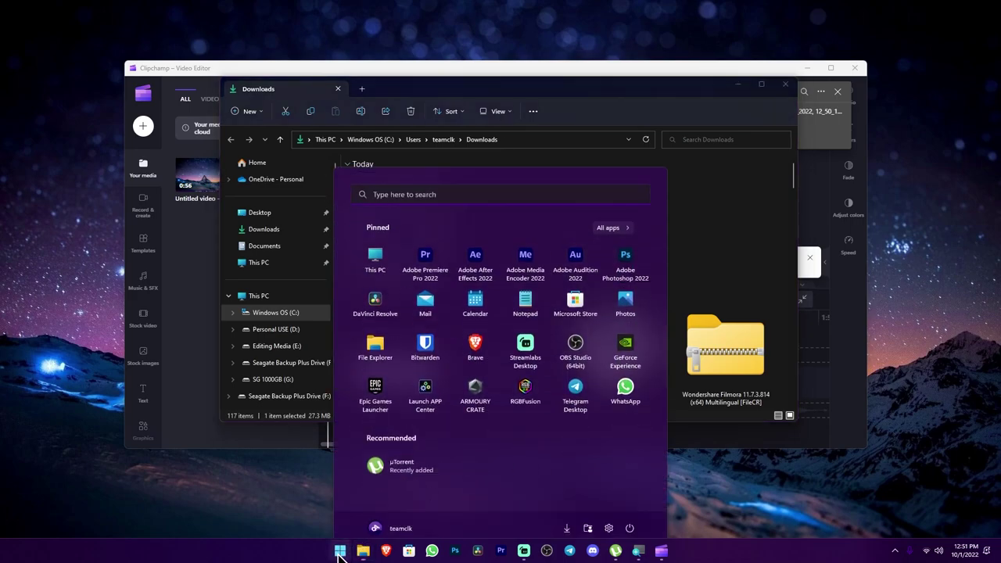
{"action": "left_click", "coordinate": [340, 552]}
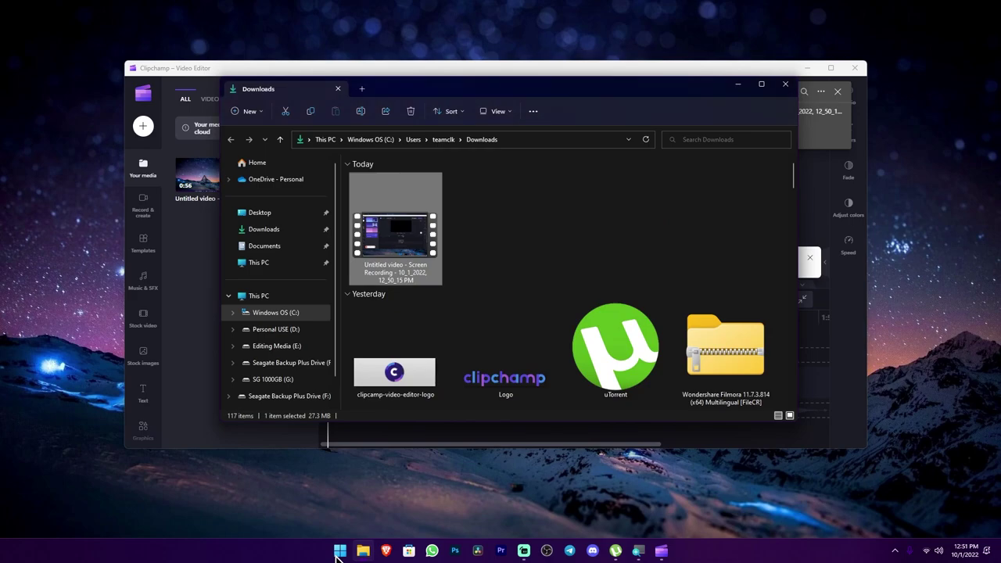
{"action": "left_click", "coordinate": [340, 551]}
{"action": "left_click", "coordinate": [340, 551]}
{"action": "left_click_drag", "start_coordinate": [556, 219], "coordinate": [438, 260]}
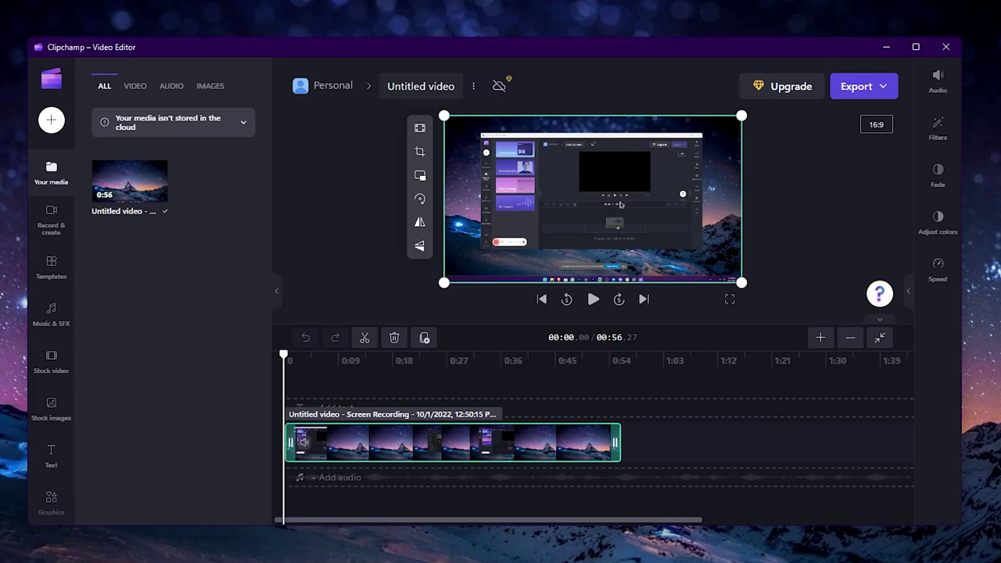
Step: Bring up the Downloads folder and select the original screen recording file
{"action": "left_click", "coordinate": [360, 559]}
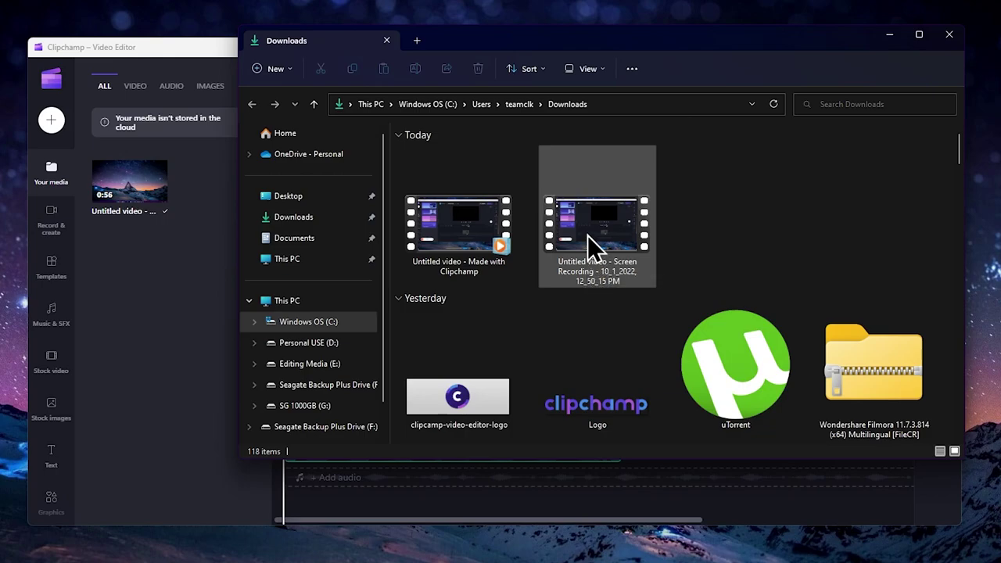
{"action": "left_click", "coordinate": [891, 36]}
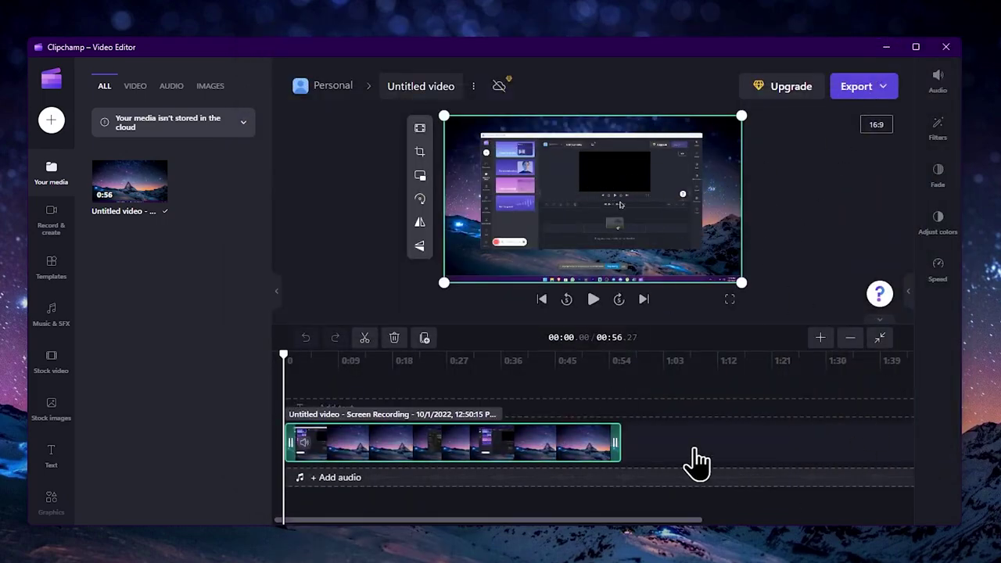
{"action": "key", "text": "alt+Tab"}
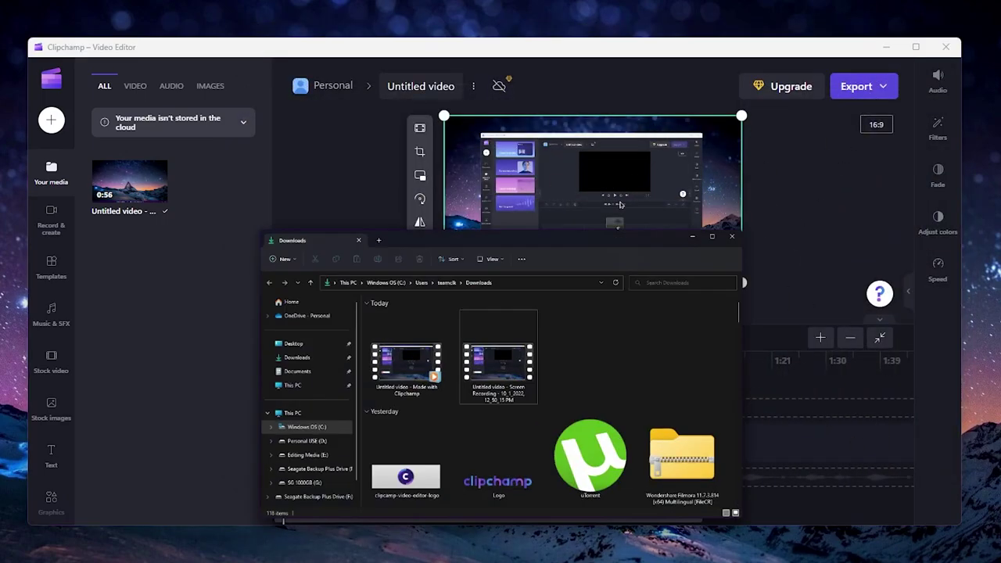
{"action": "left_click_drag", "start_coordinate": [759, 217], "coordinate": [612, 246]}
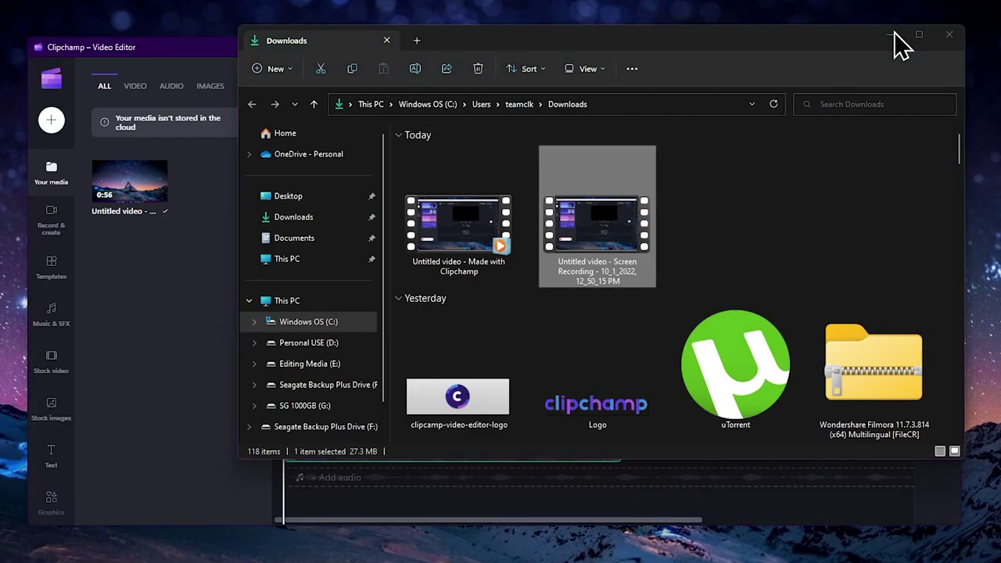
Step: Return to the Clipchamp editor and export the recorded video in 1080p quality
{"action": "left_click", "coordinate": [892, 35]}
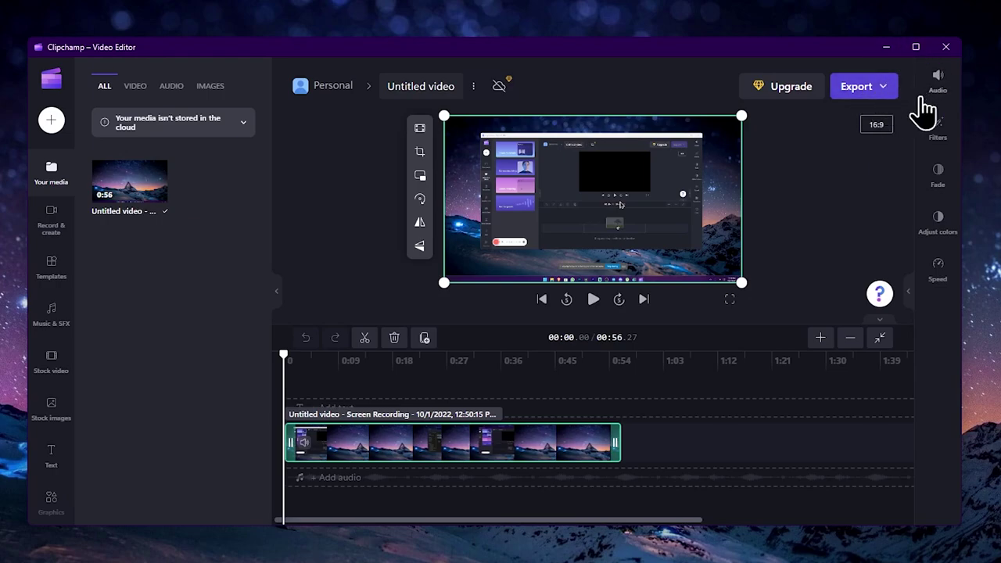
{"action": "left_click", "coordinate": [874, 94]}
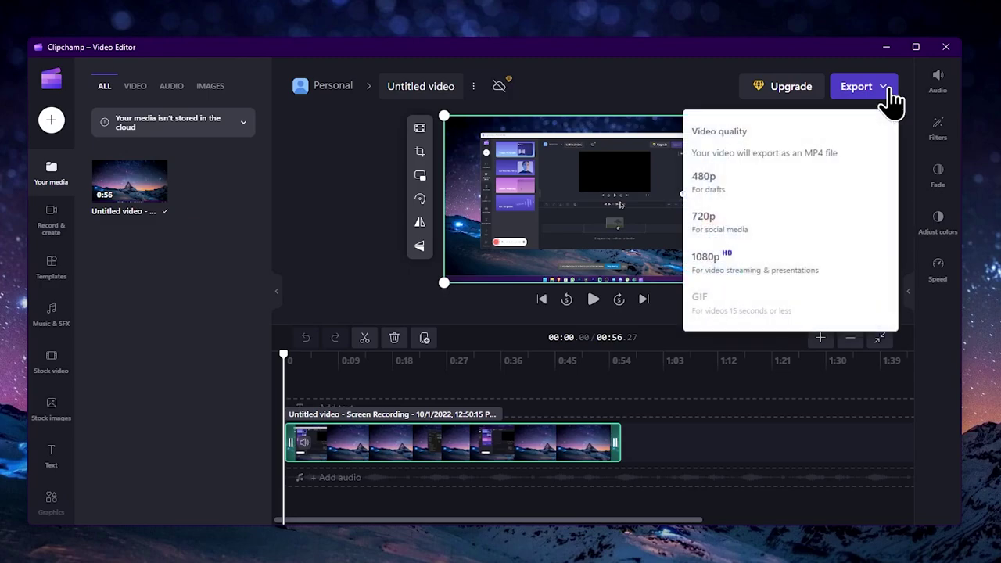
{"action": "left_click", "coordinate": [757, 267]}
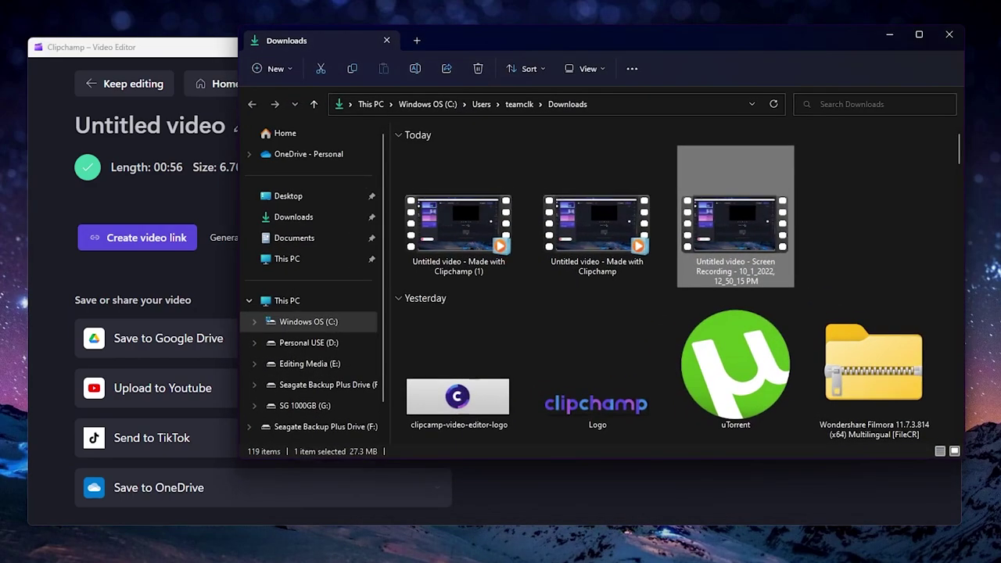
Step: Compare the original screen recording with the "Untitled video - Made with Clipchamp" export in the Downloads folder
{"action": "left_click", "coordinate": [827, 242]}
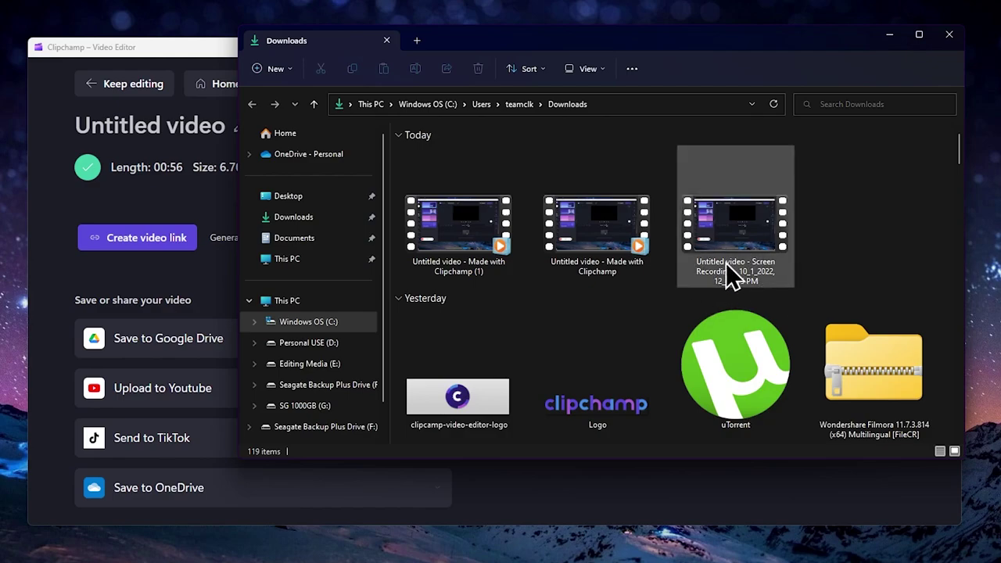
{"action": "mouse_move", "coordinate": [712, 237]}
{"action": "mouse_move", "coordinate": [597, 243]}
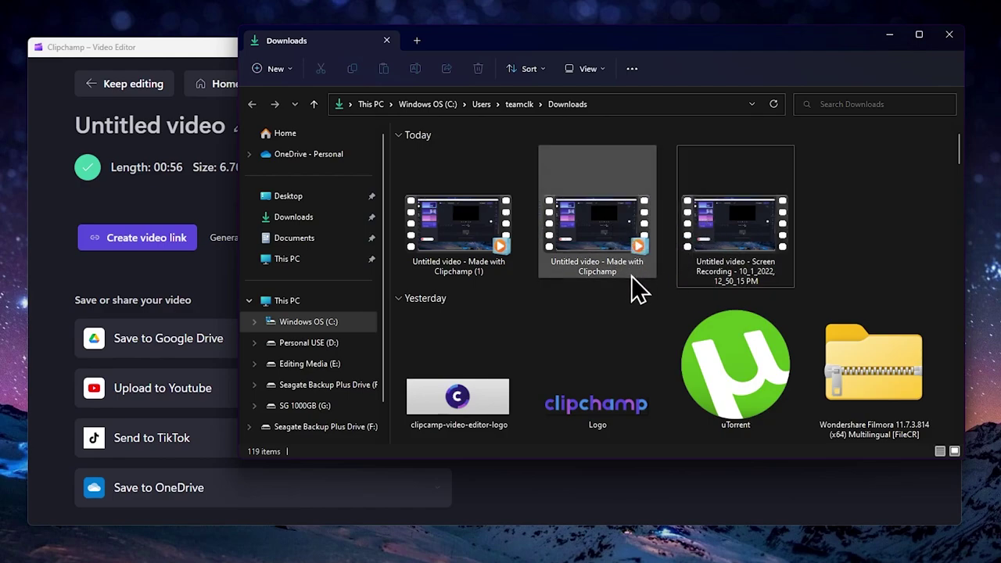
{"action": "left_click_drag", "start_coordinate": [858, 242], "coordinate": [774, 255]}
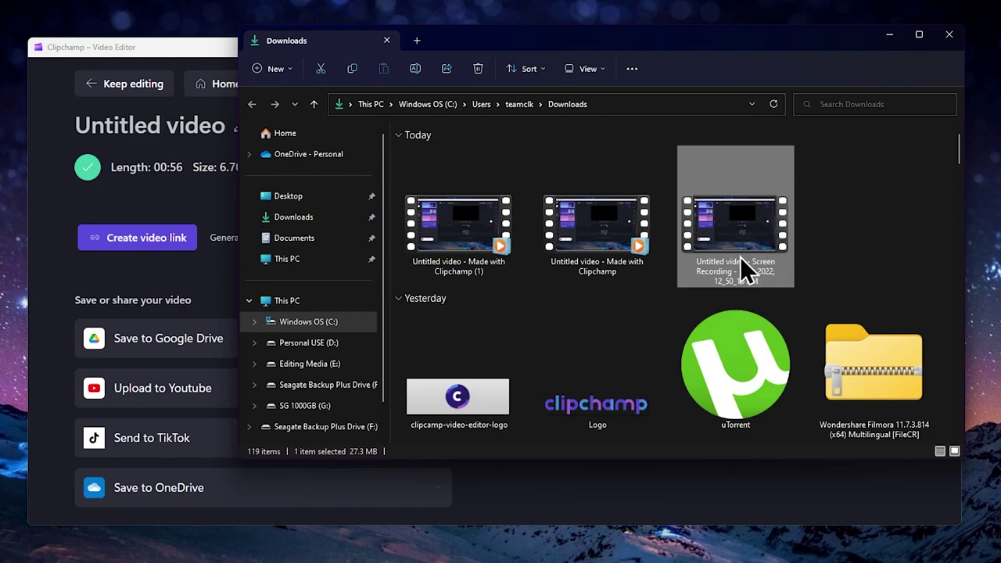
{"action": "left_click", "coordinate": [582, 245]}
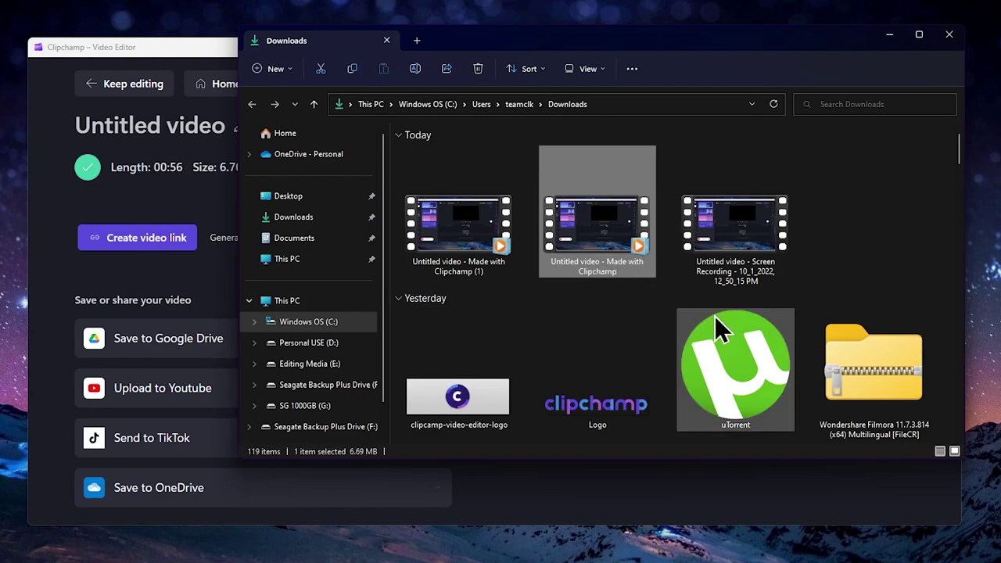
{"action": "mouse_move", "coordinate": [579, 251]}
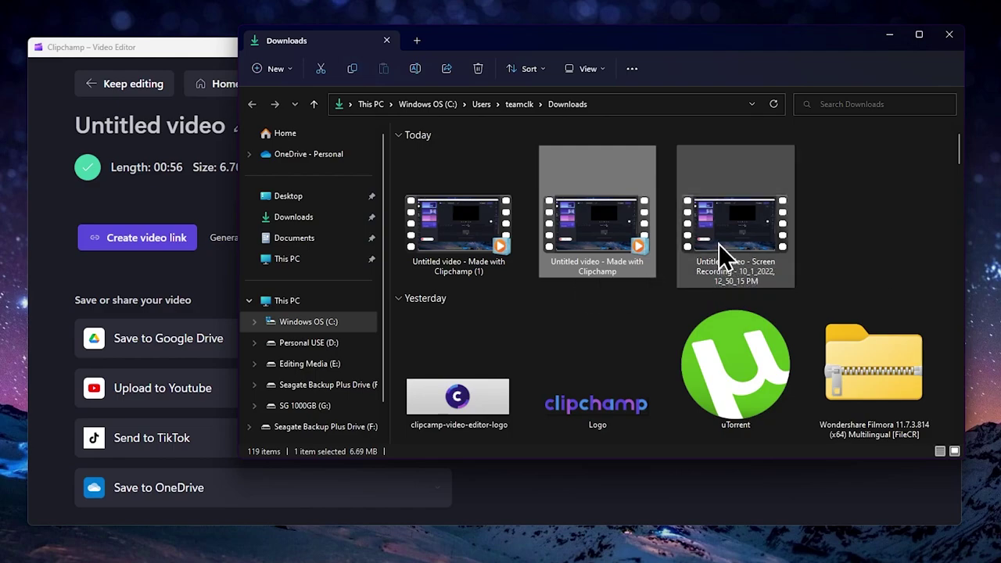
Step: Minimize the Downloads folder window and dismiss the downloads list in Clipchamp
{"action": "left_click", "coordinate": [889, 36]}
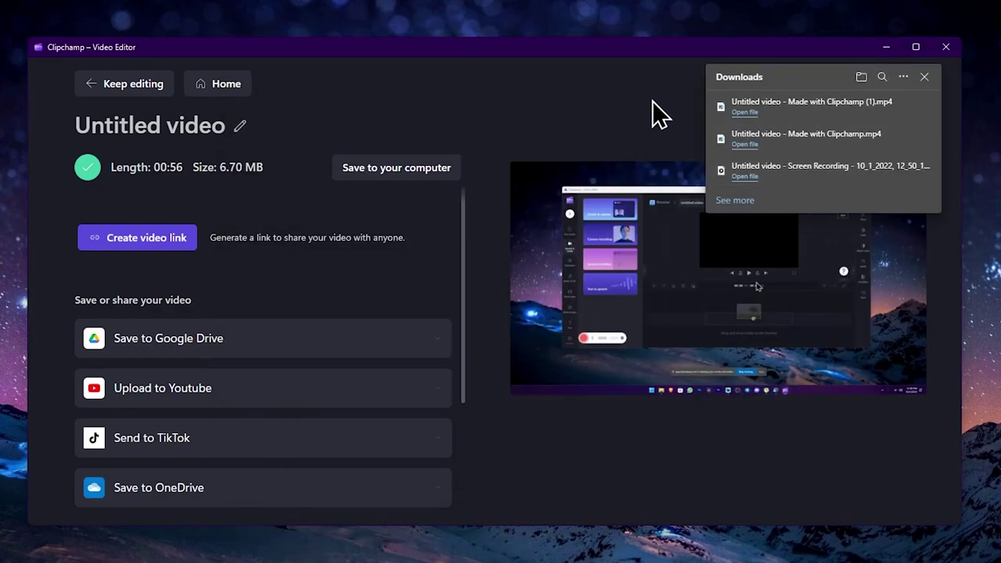
{"action": "left_click", "coordinate": [925, 78]}
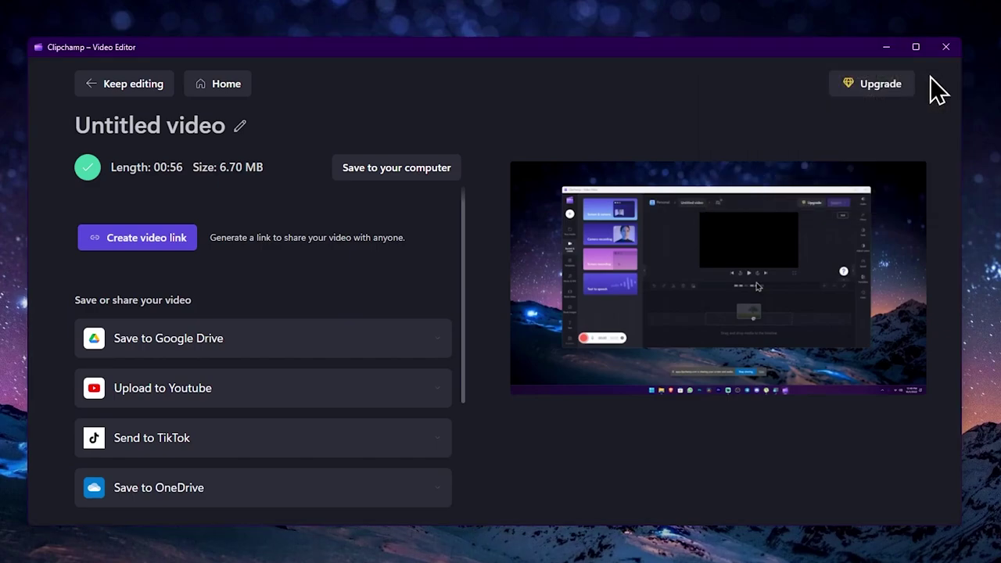